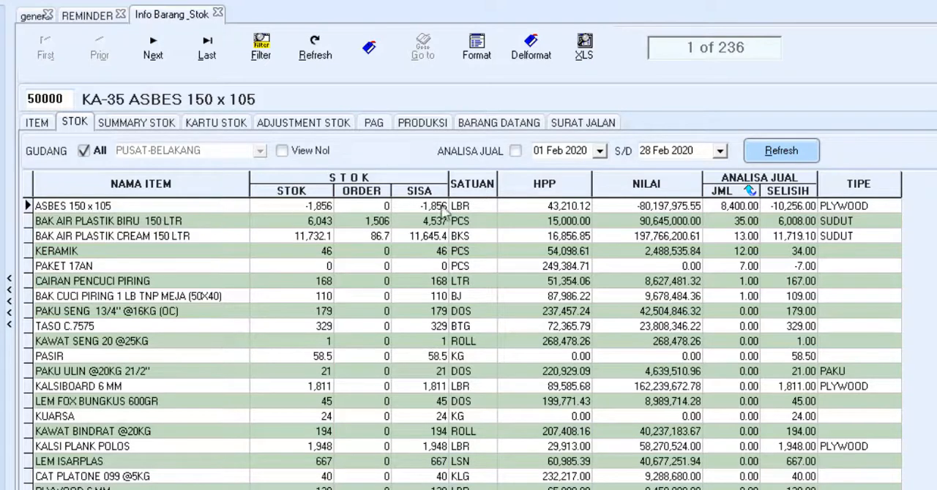
Reverse the stock list's sort on sold quantity and open BAK AIR PLASTIK BIRU 150 LTR's last purchase and last sale price histories.
{"action": "left_click", "coordinate": [723, 191]}
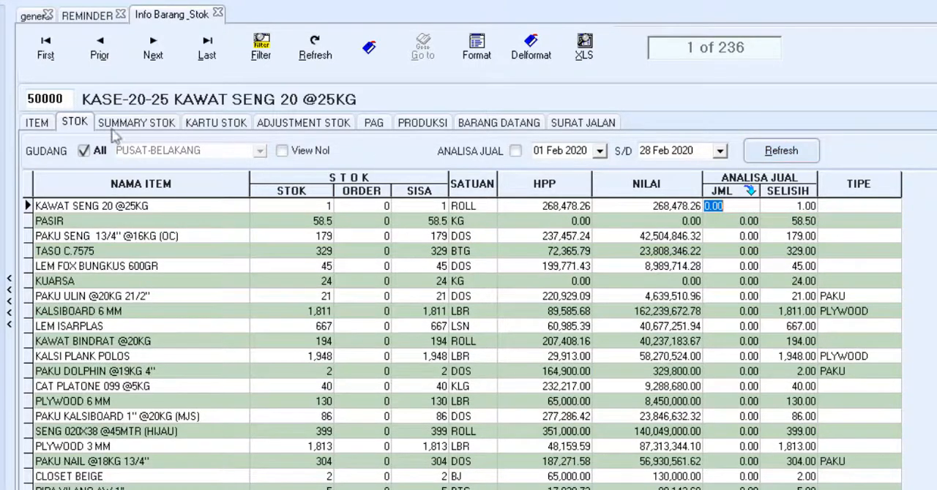
{"action": "left_click", "coordinate": [38, 123]}
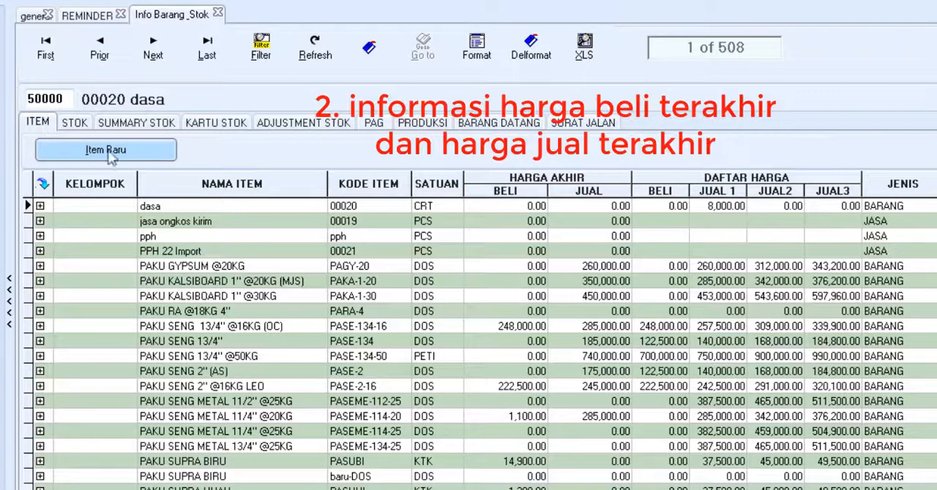
{"action": "left_click", "coordinate": [538, 325]}
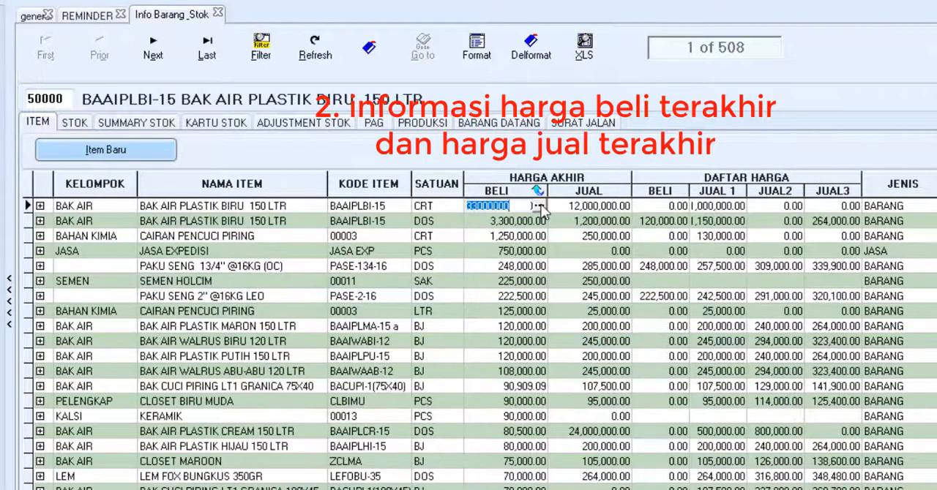
{"action": "left_click", "coordinate": [540, 207]}
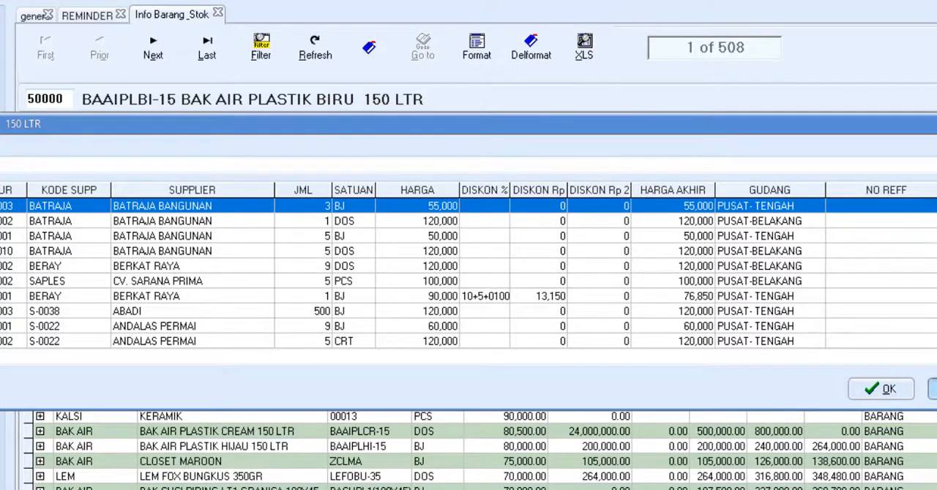
{"action": "left_click", "coordinate": [933, 389]}
{"action": "left_click", "coordinate": [624, 210]}
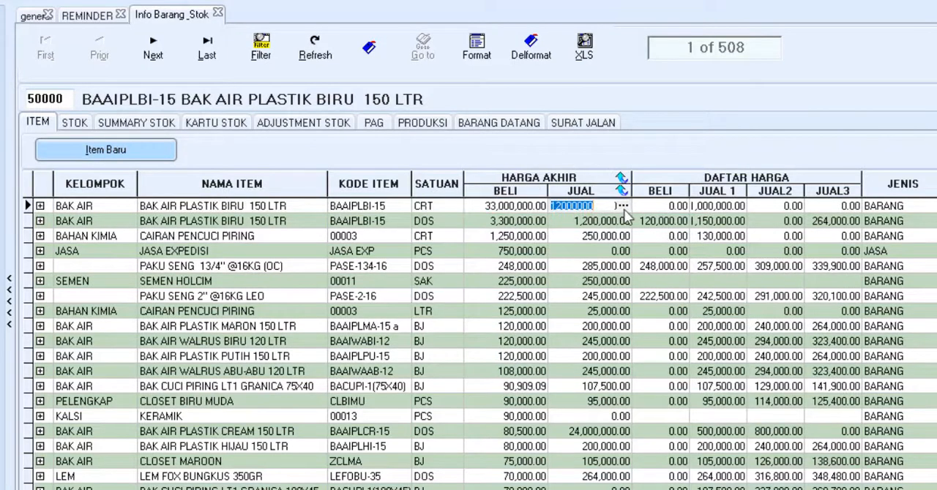
{"action": "left_click", "coordinate": [628, 208]}
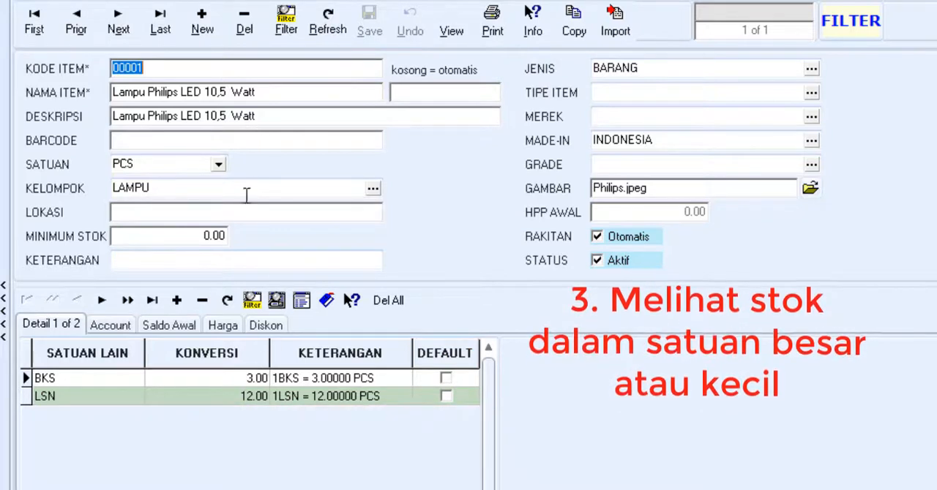
Make LSN the default unit of Lampu Philips LED 10,5 Watt, save the item and refresh its stock information.
{"action": "left_click", "coordinate": [446, 403]}
{"action": "left_click", "coordinate": [445, 398]}
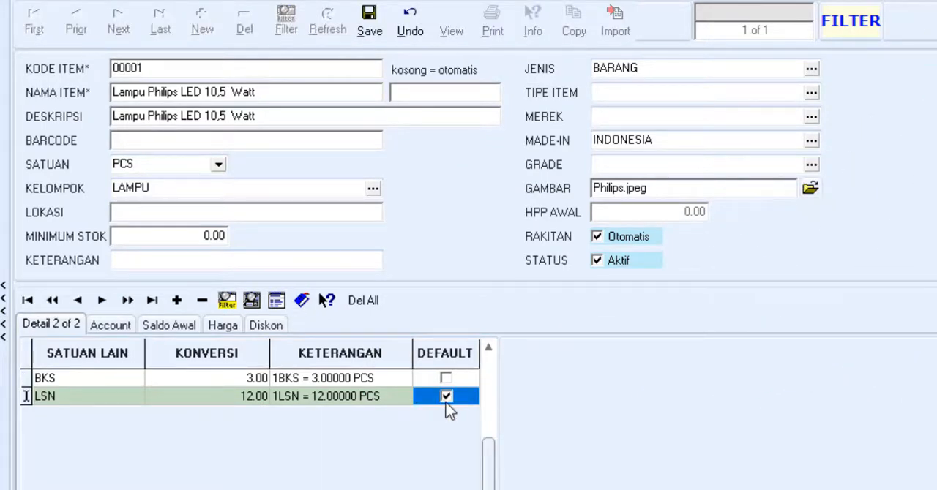
{"action": "left_click", "coordinate": [373, 29]}
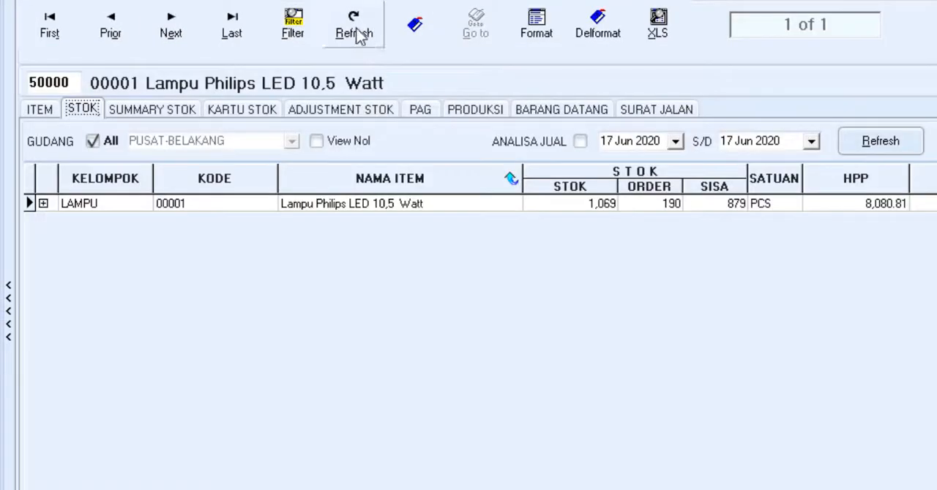
{"action": "left_click", "coordinate": [357, 30]}
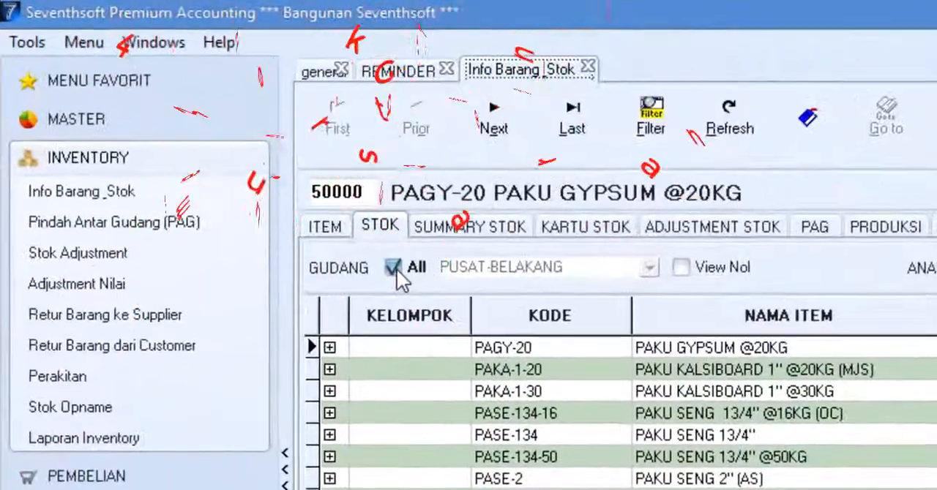
Filter the stock list to the ABADI JAYA warehouse and examine DETEGEN PAKAIAN's stock breakdown per warehouse.
{"action": "left_click", "coordinate": [219, 141]}
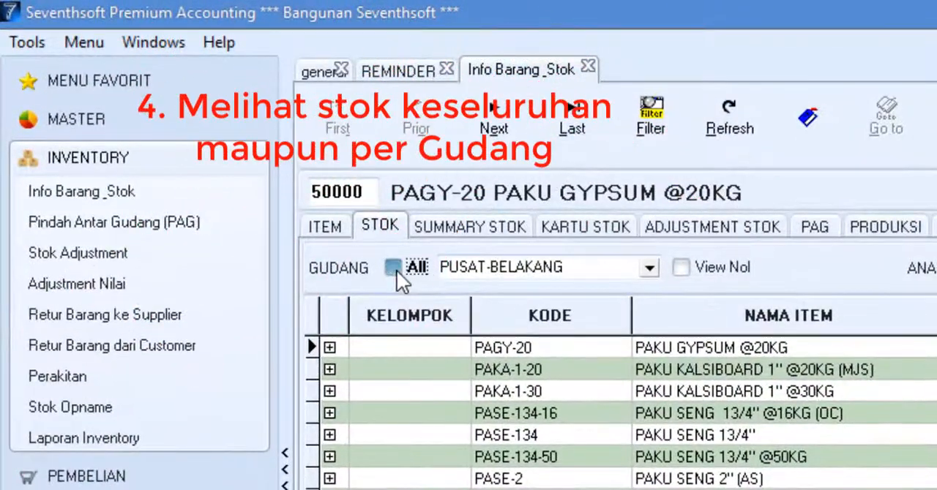
{"action": "left_click", "coordinate": [396, 270]}
{"action": "left_click", "coordinate": [396, 269]}
{"action": "left_click", "coordinate": [649, 268]}
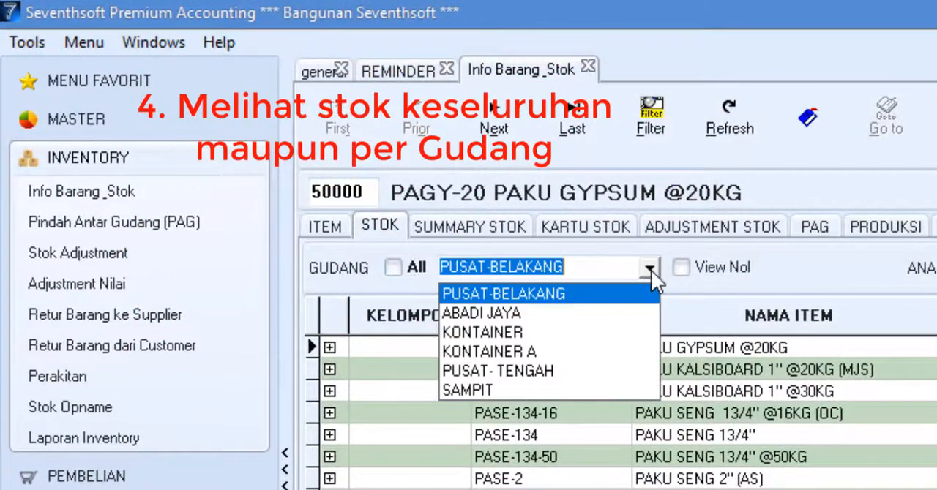
{"action": "left_click", "coordinate": [568, 312]}
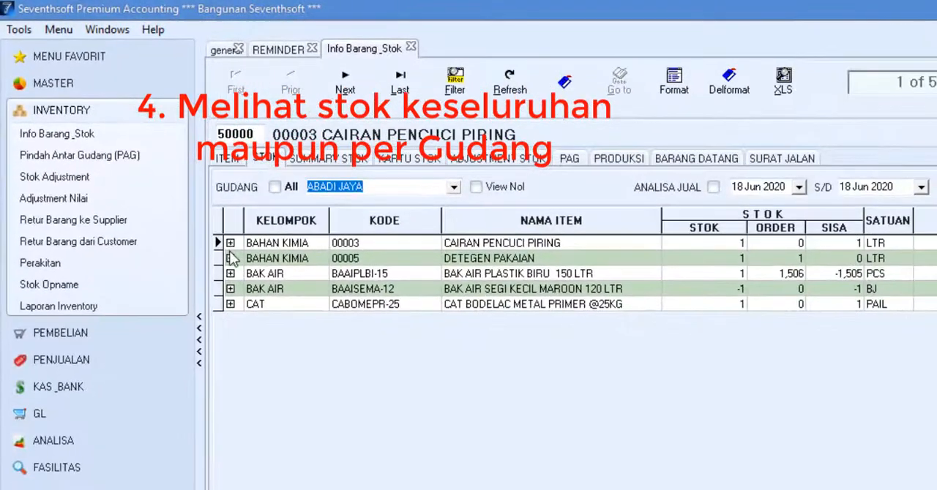
{"action": "left_click", "coordinate": [230, 258]}
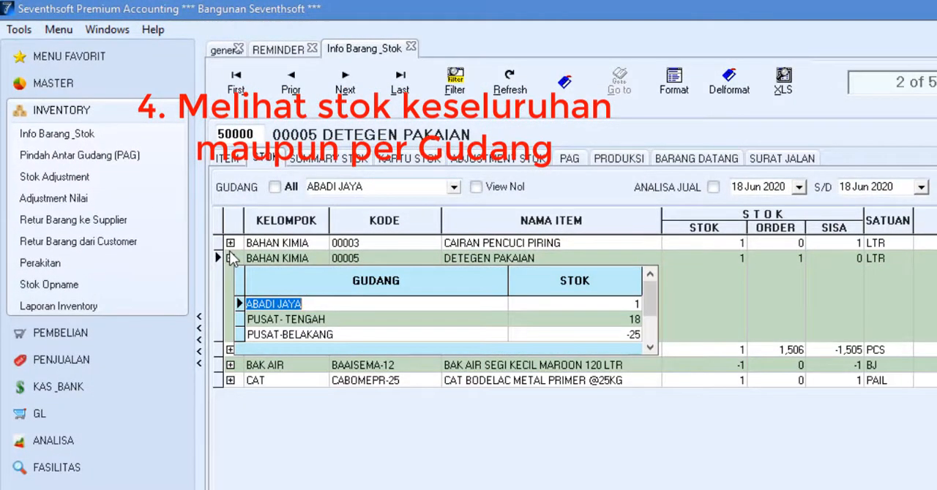
{"action": "left_click", "coordinate": [230, 258]}
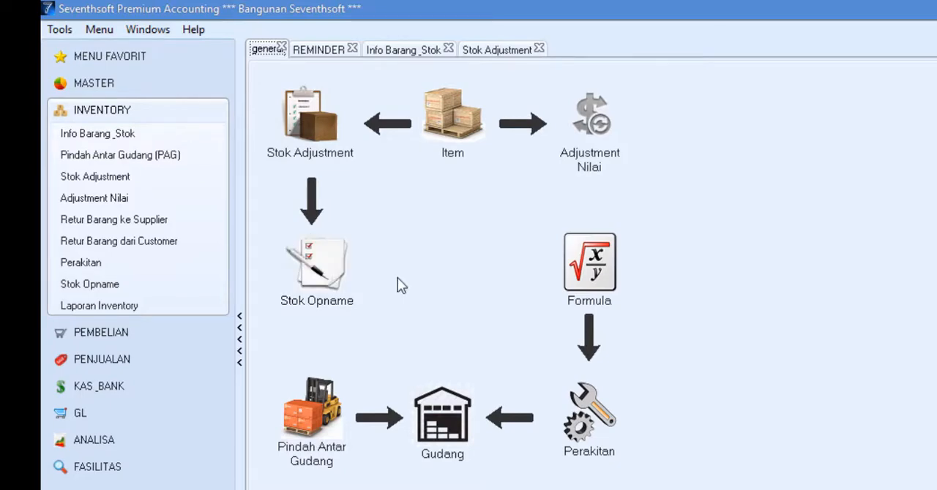
Start a new stock adjustment and add the item THINNER PROPAN 1LT to it.
{"action": "left_click", "coordinate": [311, 118]}
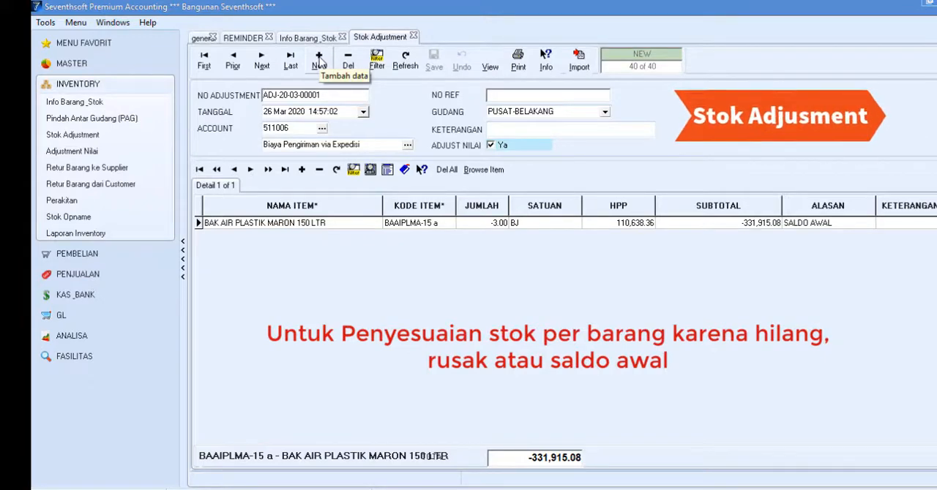
{"action": "left_click", "coordinate": [319, 61]}
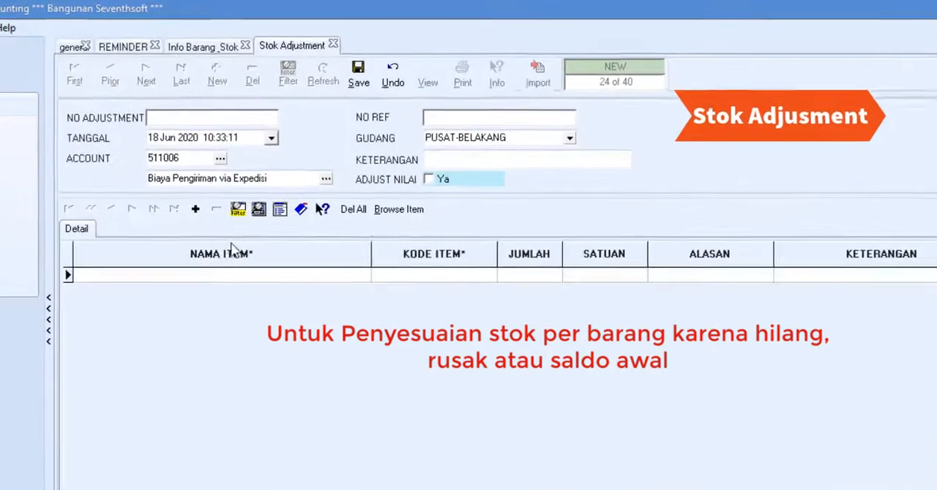
{"action": "left_click", "coordinate": [205, 284]}
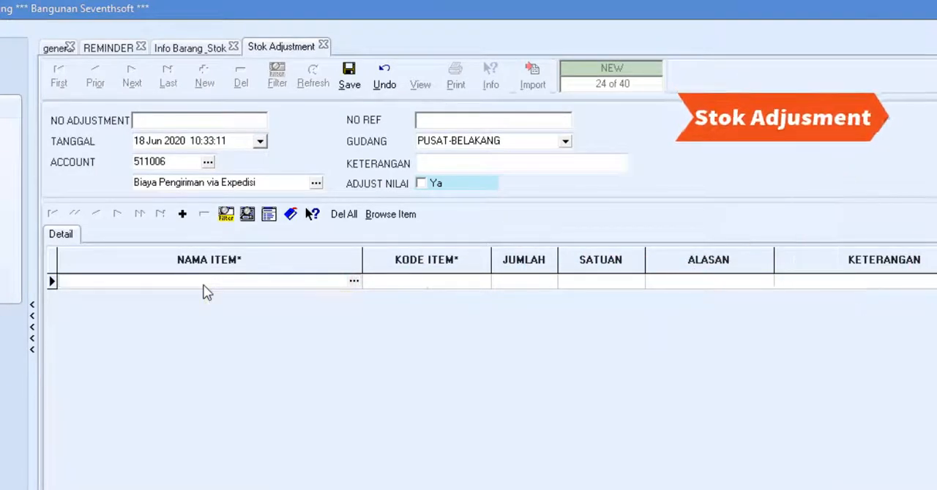
{"action": "type", "text": "thin"}
{"action": "left_click", "coordinate": [235, 311]}
{"action": "left_click", "coordinate": [643, 412]}
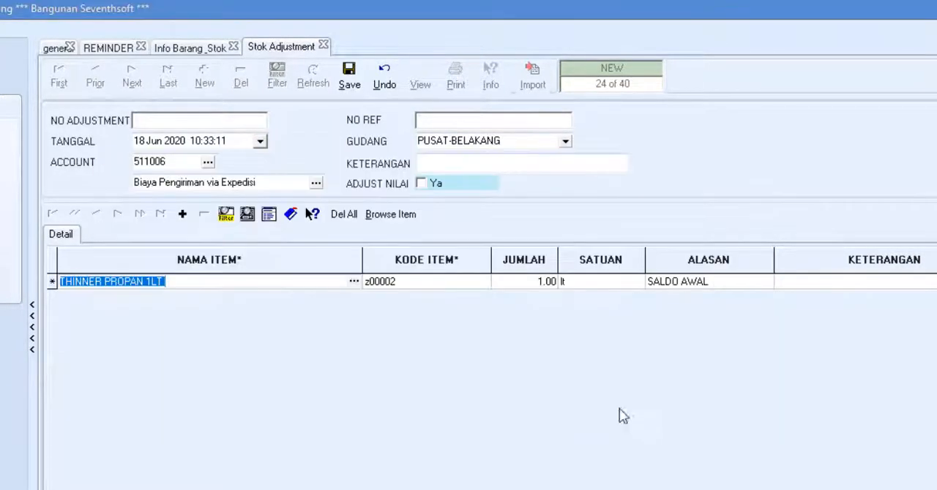
Set the thinner line's quantity to -2 and open its adjustment reason for editing.
{"action": "left_click", "coordinate": [552, 286]}
{"action": "type", "text": "-2"}
{"action": "left_click", "coordinate": [618, 287]}
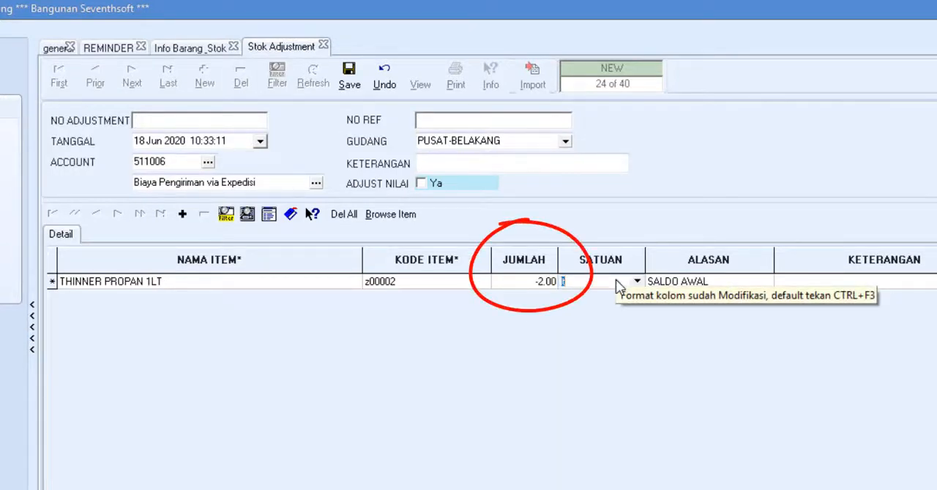
{"action": "left_click", "coordinate": [680, 282]}
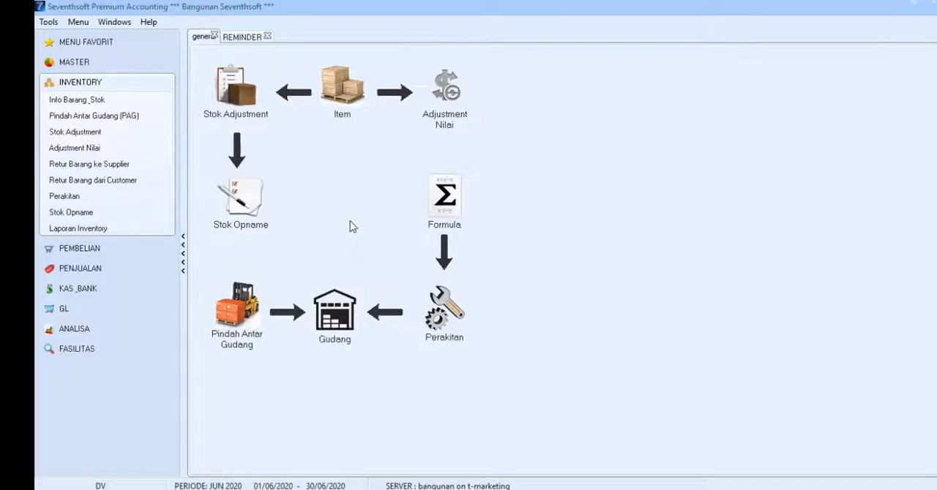
Start a new stock opname with BAK AIR PLASTIK HIJAU, MARON and PINK 150 LTR, and load their current system stock.
{"action": "left_click", "coordinate": [270, 223]}
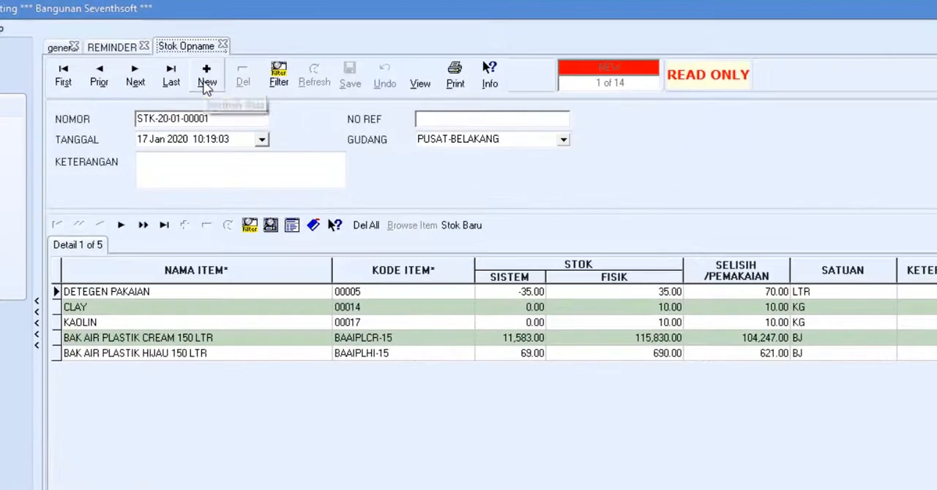
{"action": "left_click", "coordinate": [318, 58]}
{"action": "left_click", "coordinate": [399, 230]}
{"action": "scroll", "coordinate": [604, 381], "scroll_direction": "down", "scroll_amount": 3}
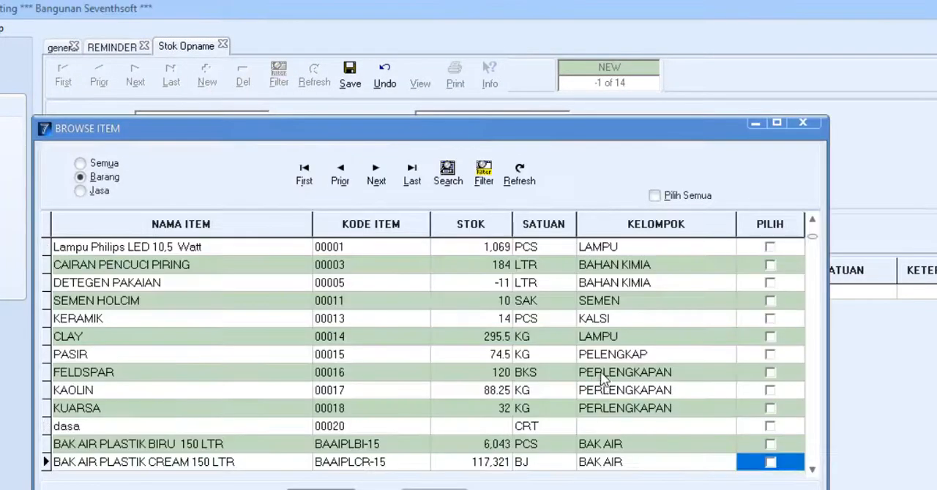
{"action": "left_click", "coordinate": [770, 283]}
{"action": "left_click", "coordinate": [770, 300]}
{"action": "left_click", "coordinate": [770, 319]}
{"action": "left_click", "coordinate": [322, 489]}
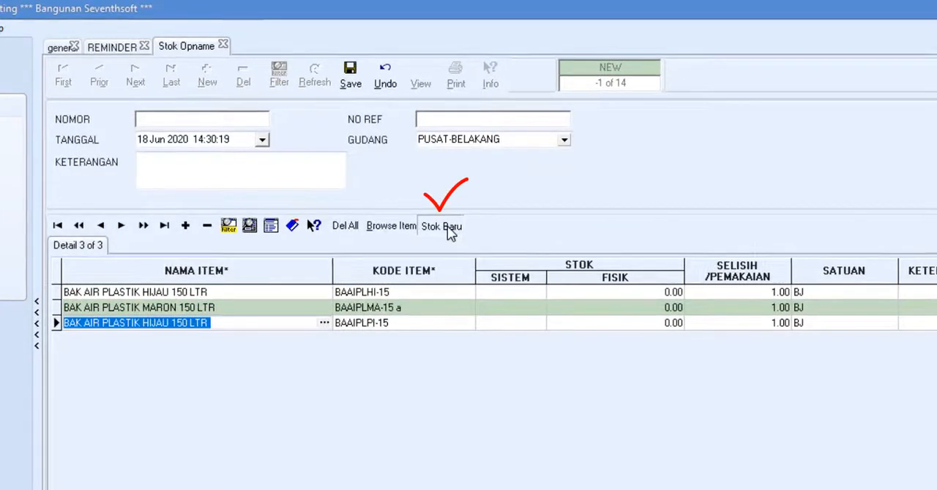
{"action": "left_click", "coordinate": [447, 228]}
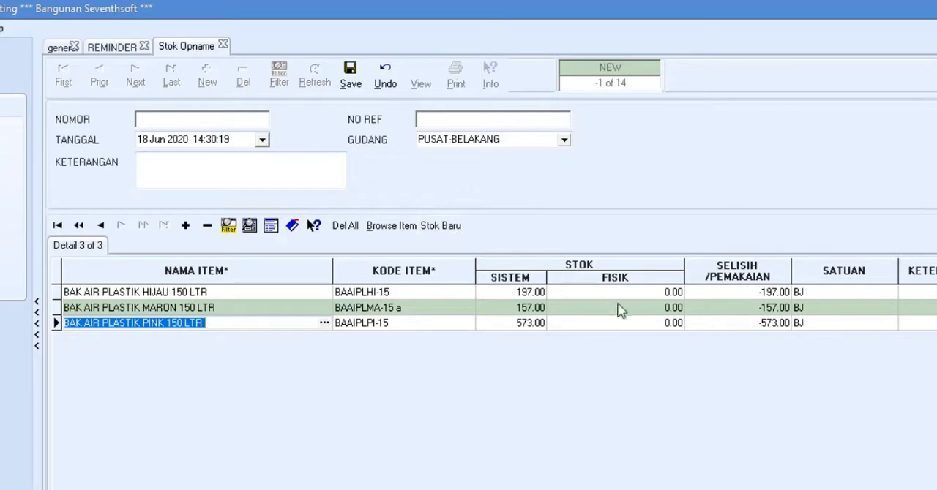
Enter physical stock of 200 for HIJAU, 158 for MARON and 572 for PINK, and save the stock opname.
{"action": "left_click", "coordinate": [627, 298]}
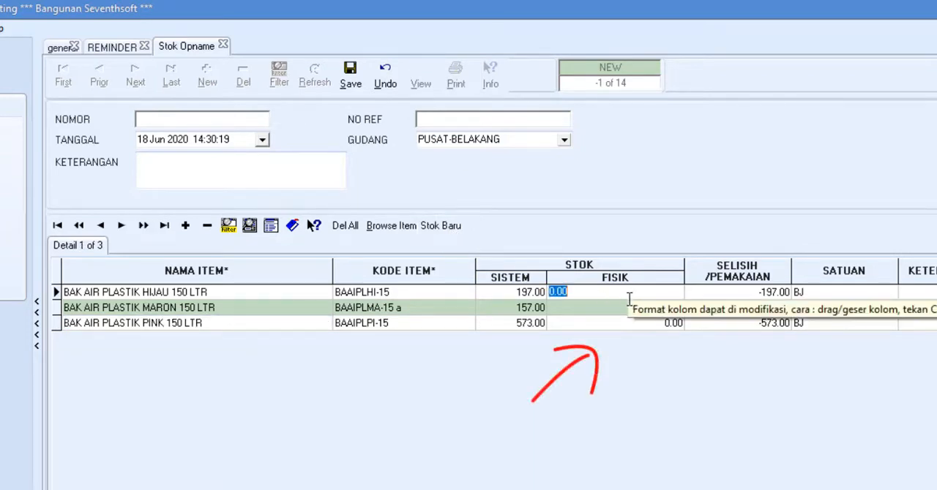
{"action": "type", "text": "200"}
{"action": "left_click", "coordinate": [628, 308]}
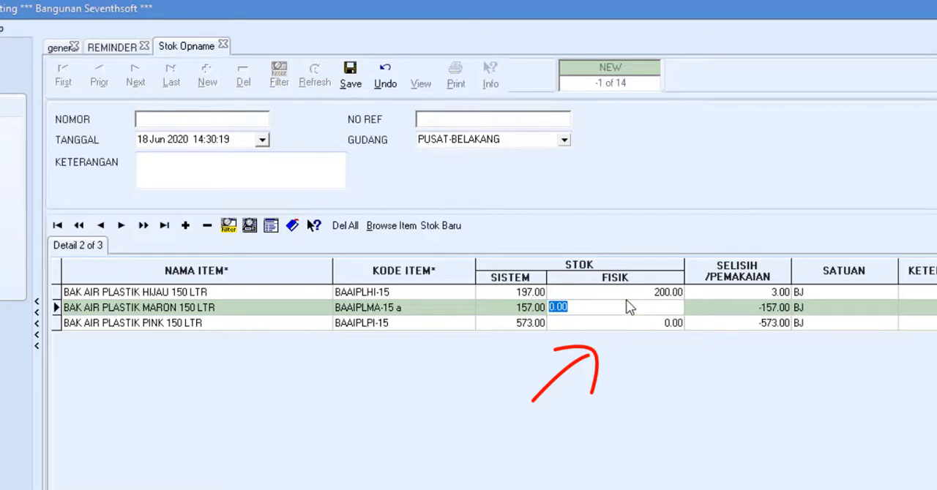
{"action": "type", "text": "158"}
{"action": "key", "text": "Down"}
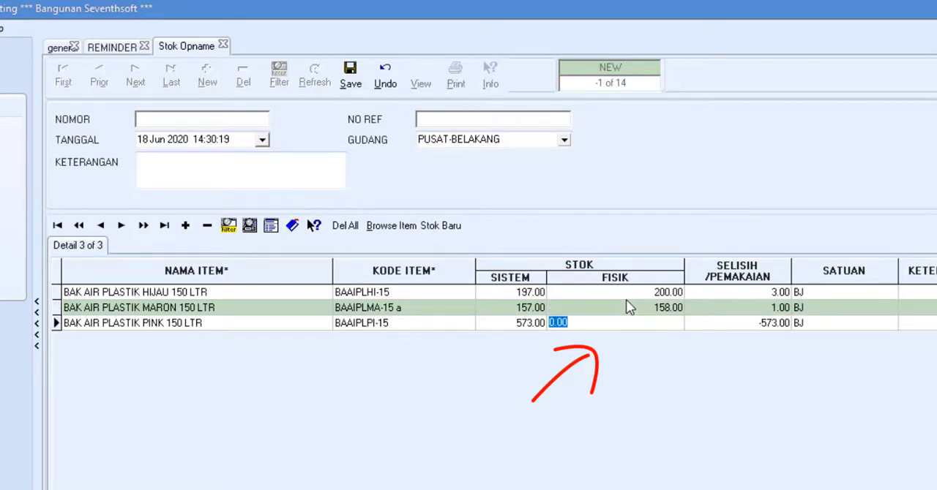
{"action": "type", "text": "572"}
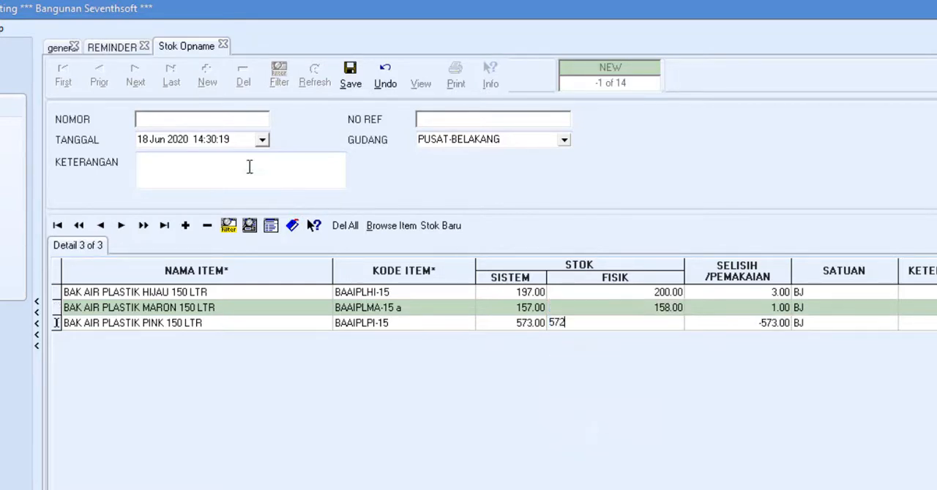
{"action": "left_click", "coordinate": [245, 163]}
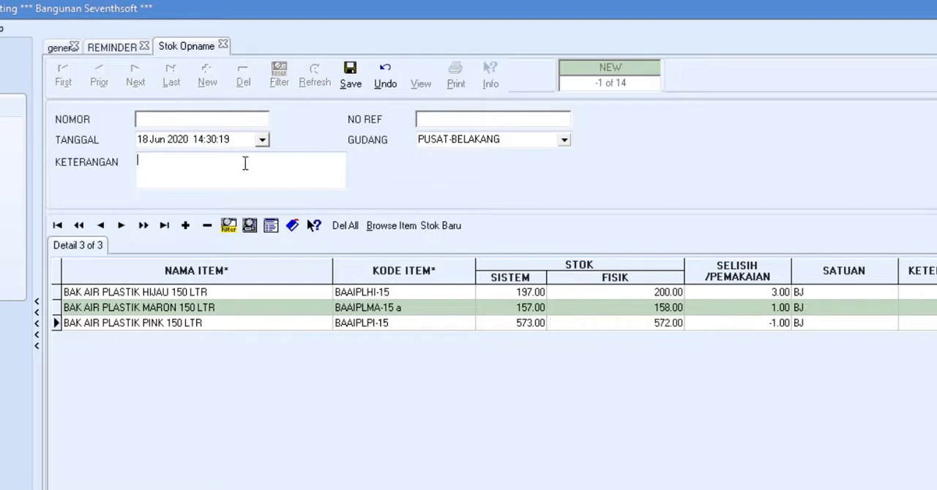
{"action": "left_click", "coordinate": [350, 77]}
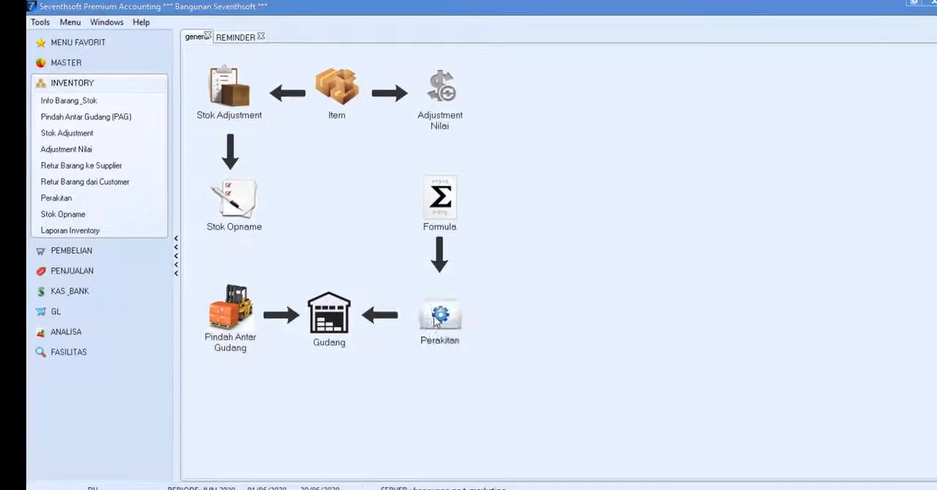
Start a new assembly (Perakitan) of KERAMIK with its formula ingredients and set the quantity to make to 20.
{"action": "left_click", "coordinate": [438, 318]}
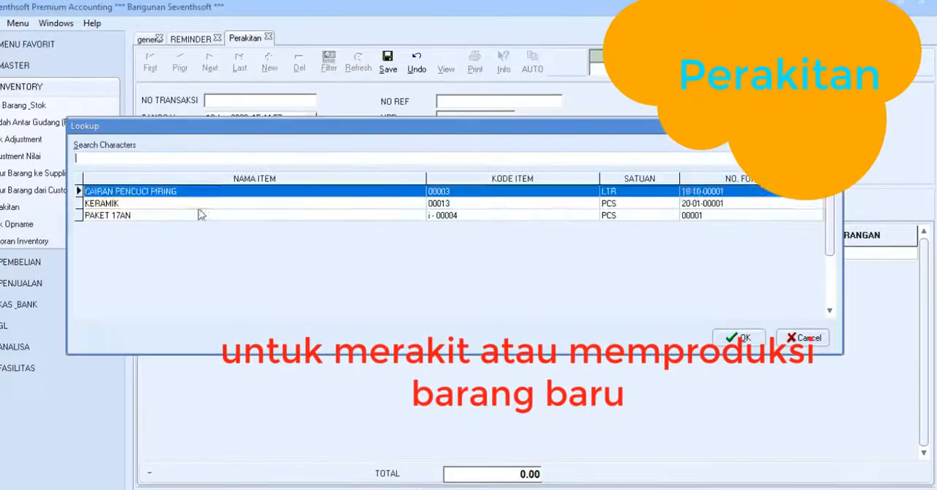
{"action": "double_click", "coordinate": [327, 203]}
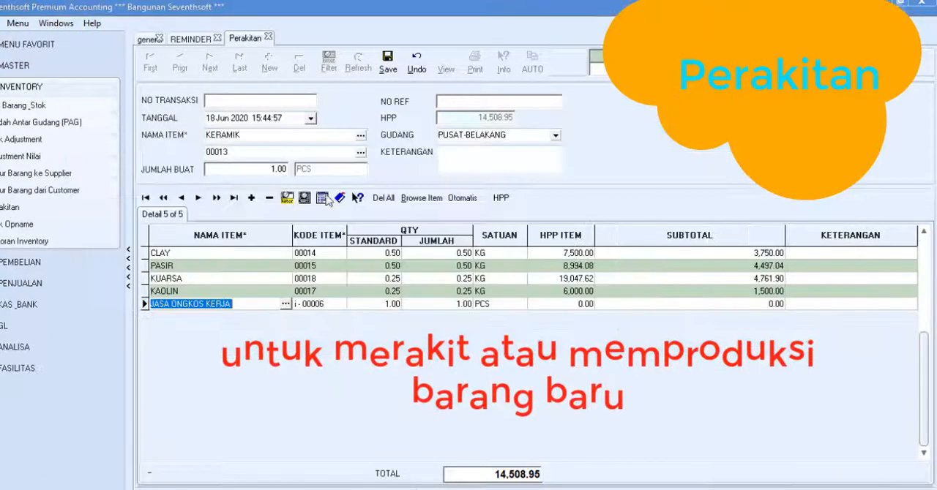
{"action": "left_click", "coordinate": [212, 173]}
{"action": "type", "text": "2"}
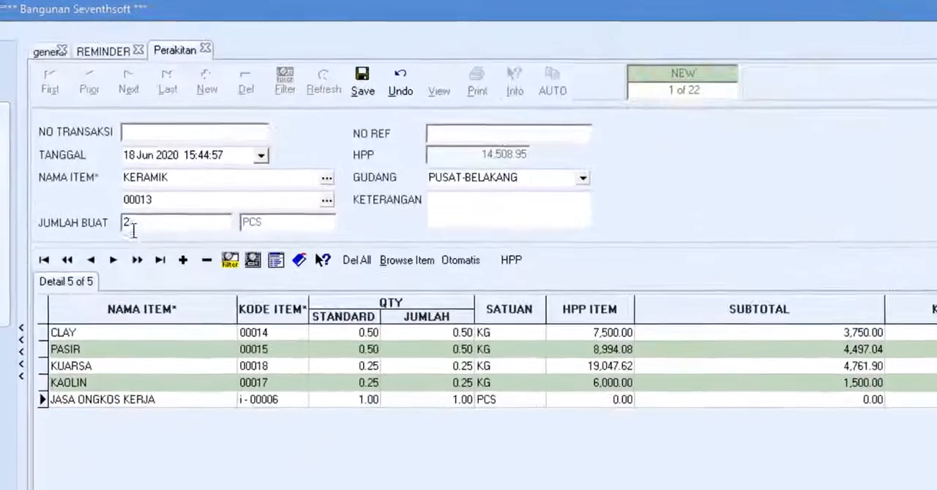
{"action": "type", "text": "0"}
{"action": "key", "text": "Tab"}
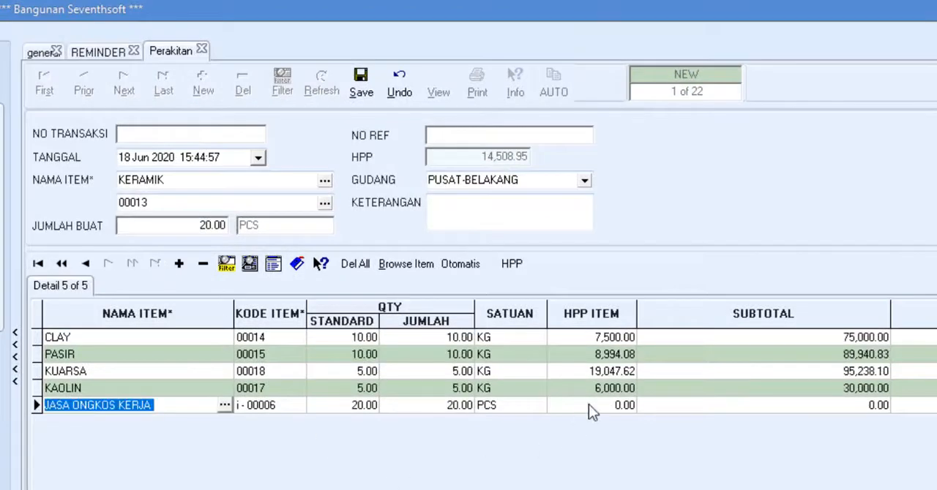
Set the item cost (HPP) of the JASA ONGKOS KERJA line to 2000.
{"action": "left_click", "coordinate": [588, 405]}
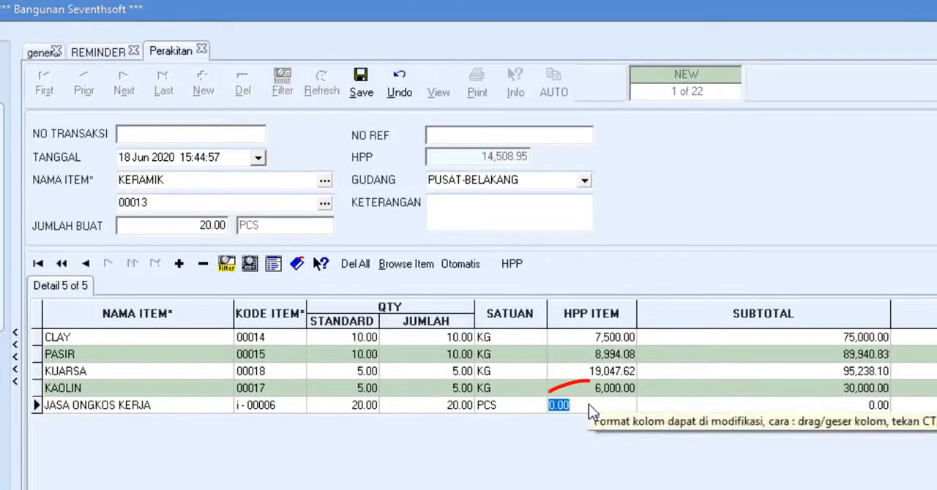
{"action": "type", "text": "2000"}
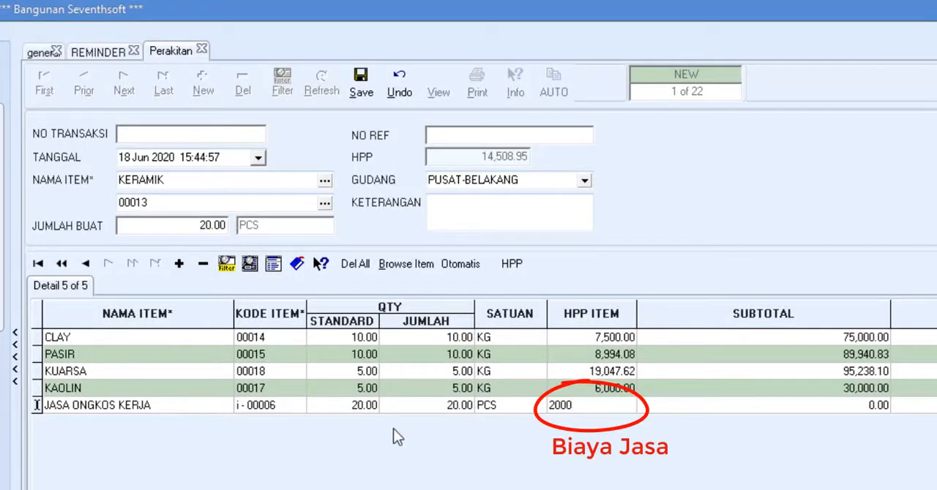
{"action": "left_click", "coordinate": [322, 412]}
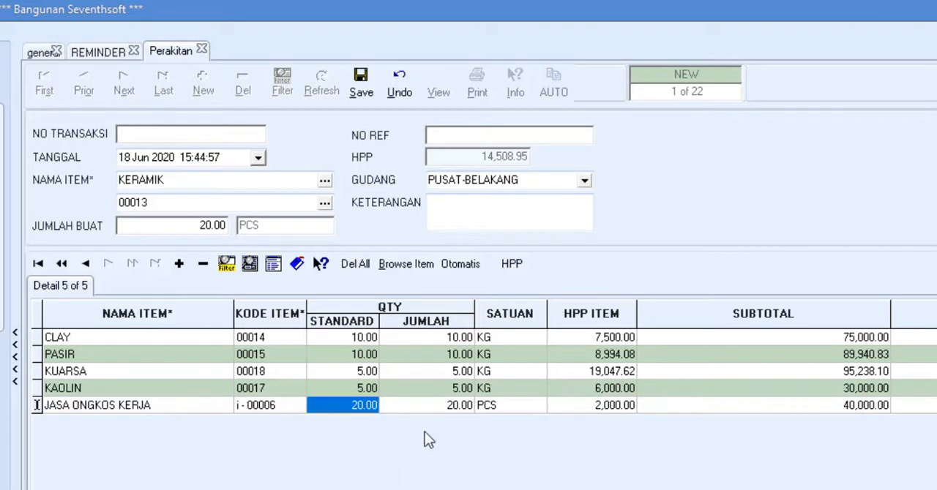
Set the actual quantity used of KAOLIN to 9 and save the assembly.
{"action": "left_click", "coordinate": [437, 390]}
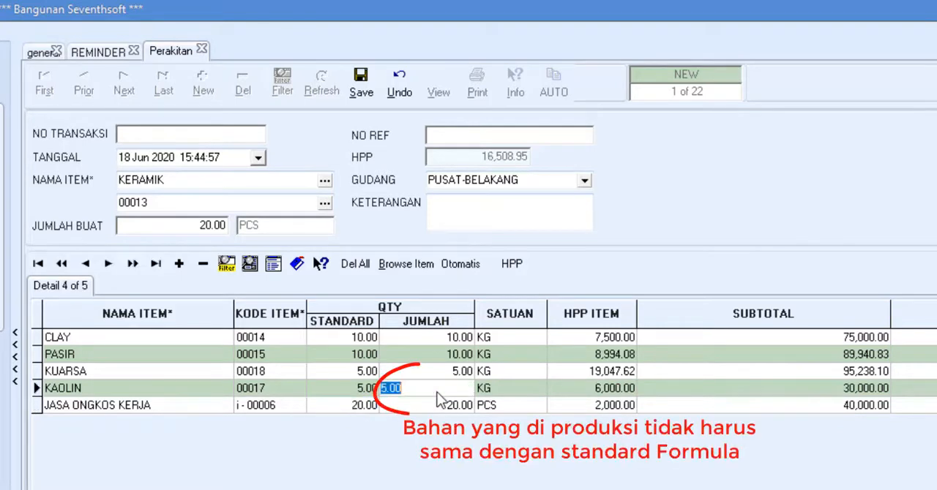
{"action": "type", "text": "9"}
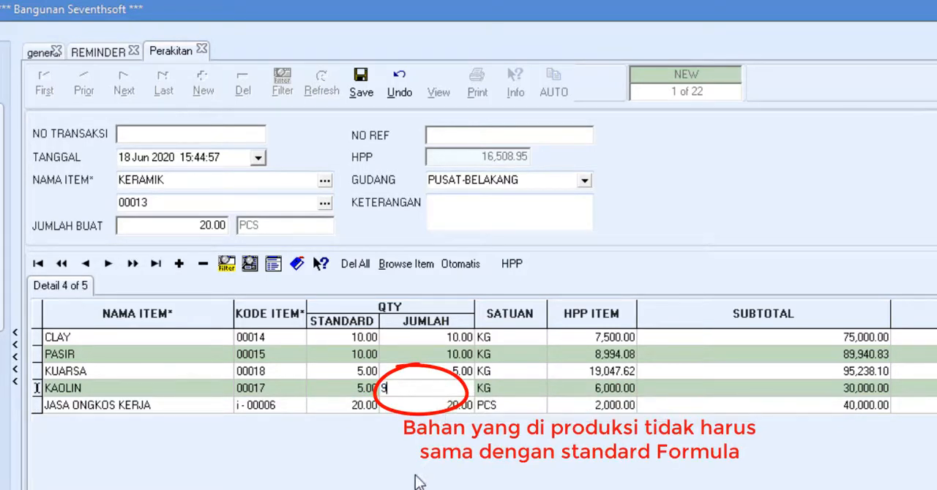
{"action": "key", "text": "Return"}
{"action": "left_click", "coordinate": [361, 80]}
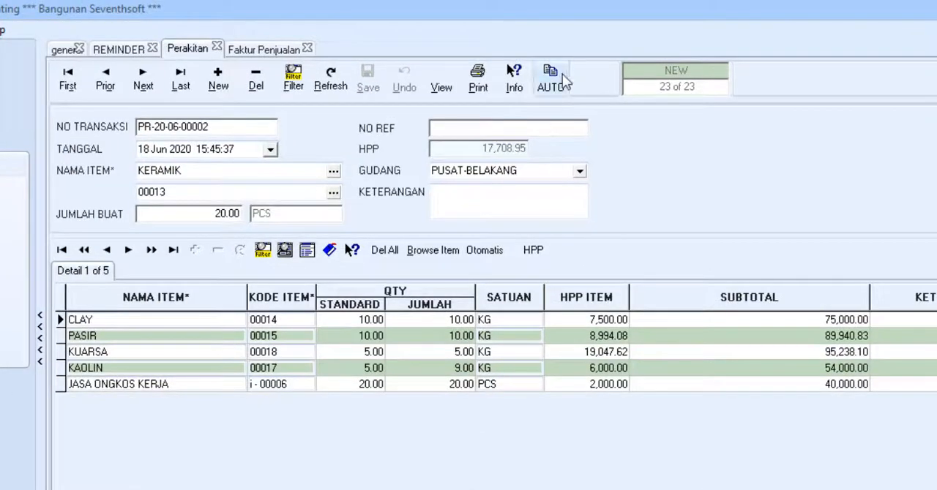
Run the automatic assembly process for items sold from 10/06/2020 to 18/06/2020.
{"action": "left_click", "coordinate": [532, 65]}
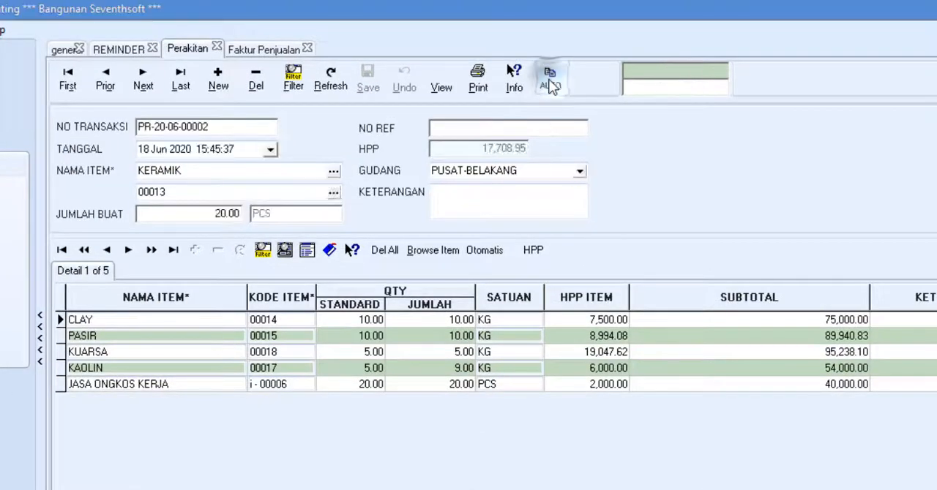
{"action": "left_click", "coordinate": [509, 152]}
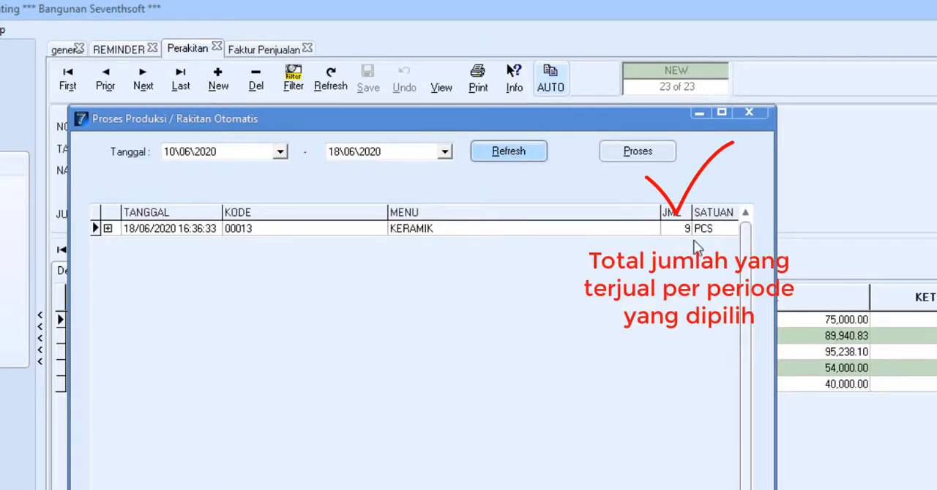
{"action": "left_click", "coordinate": [641, 154]}
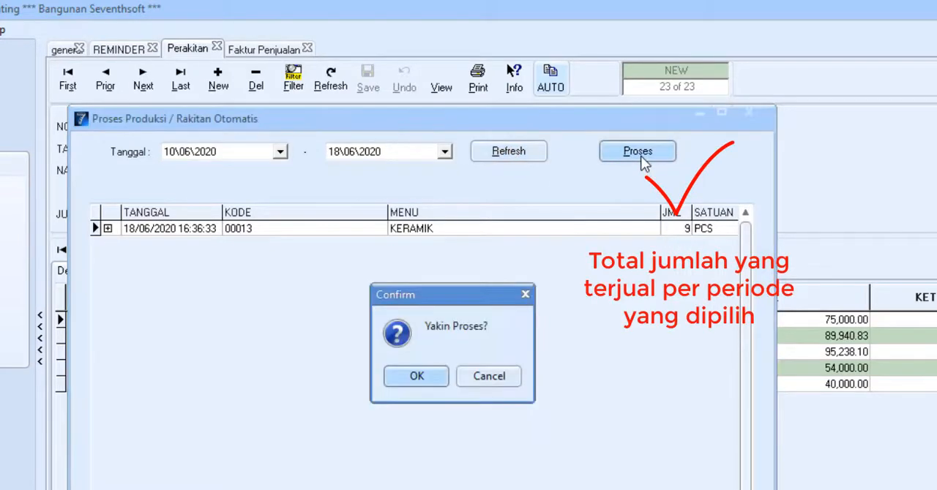
{"action": "left_click", "coordinate": [424, 377]}
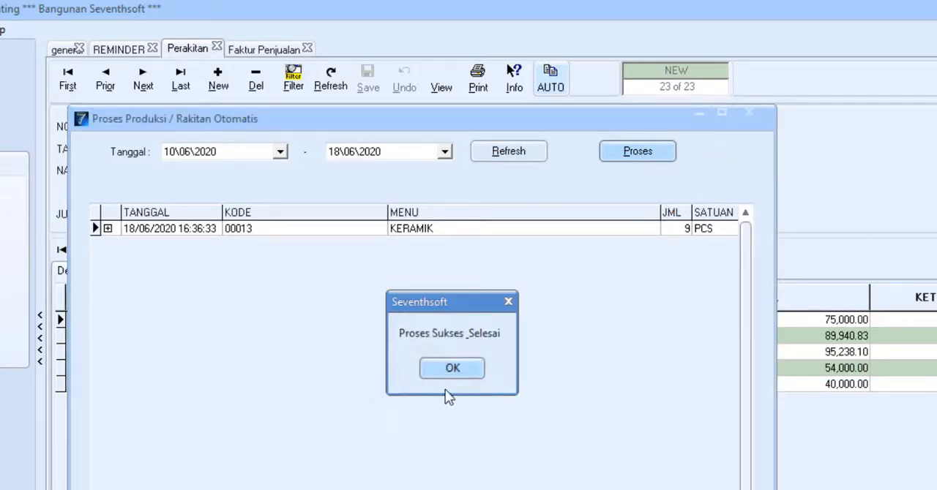
{"action": "left_click", "coordinate": [453, 368]}
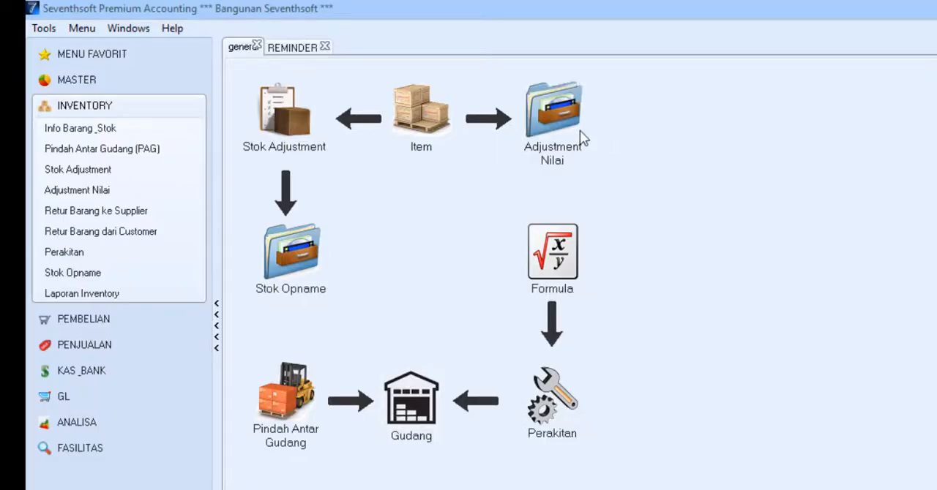
Start a new value adjustment (Adjustment Nilai) and add the item ASBES 150 x 105 with code KA-35.
{"action": "left_click", "coordinate": [553, 135]}
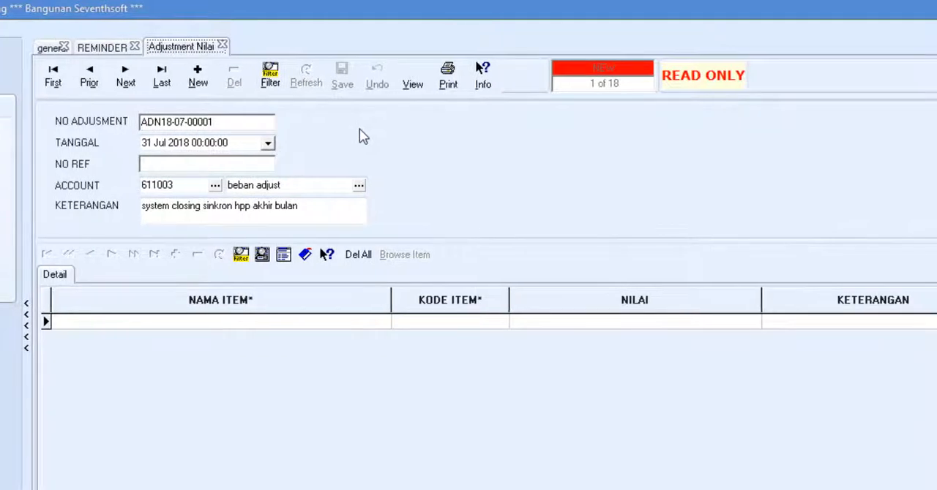
{"action": "left_click", "coordinate": [196, 76]}
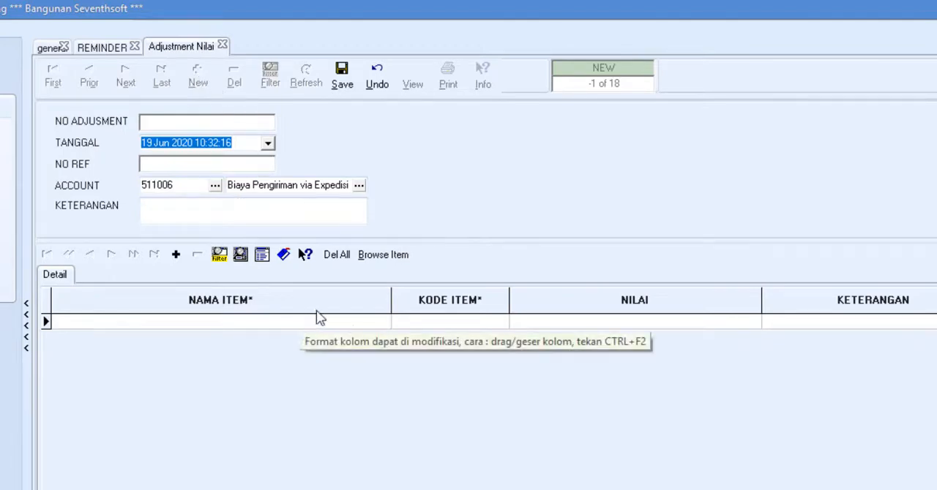
{"action": "left_click", "coordinate": [369, 324]}
{"action": "type", "text": "asbe"}
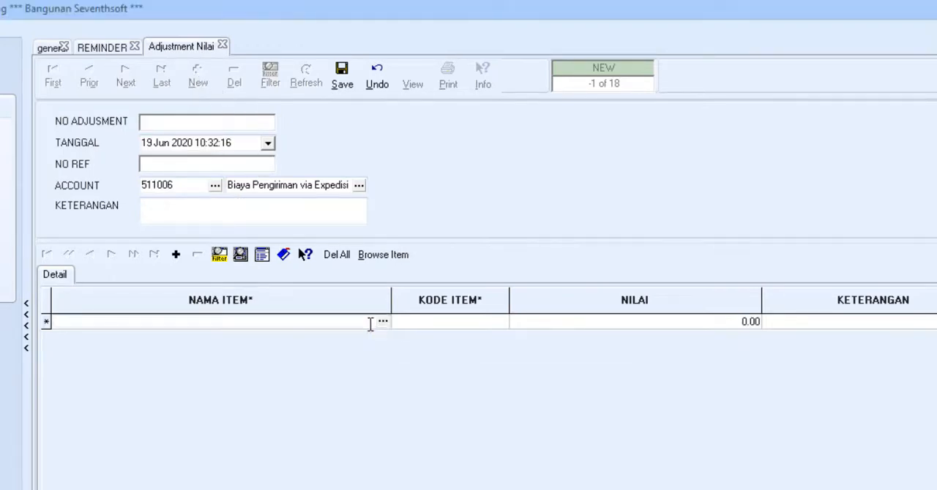
{"action": "key", "text": "Return"}
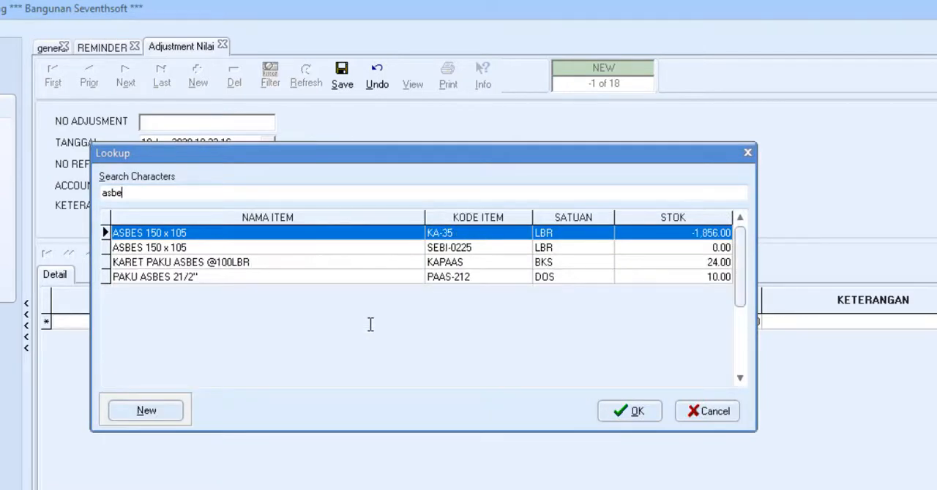
{"action": "key", "text": "Return"}
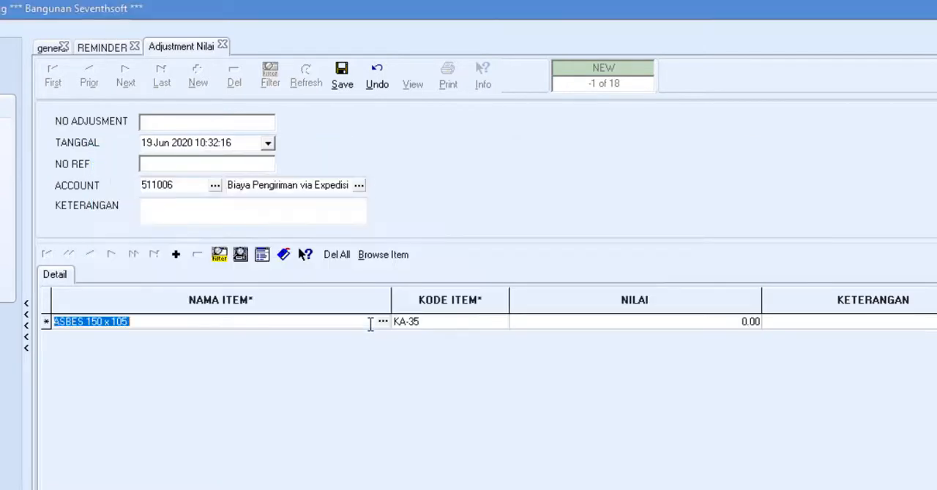
Enter an adjustment value of 1250000, choose the account Biaya Pengiriman via Expedisi, and save the value adjustment.
{"action": "left_click", "coordinate": [527, 327]}
{"action": "type", "text": "1250000"}
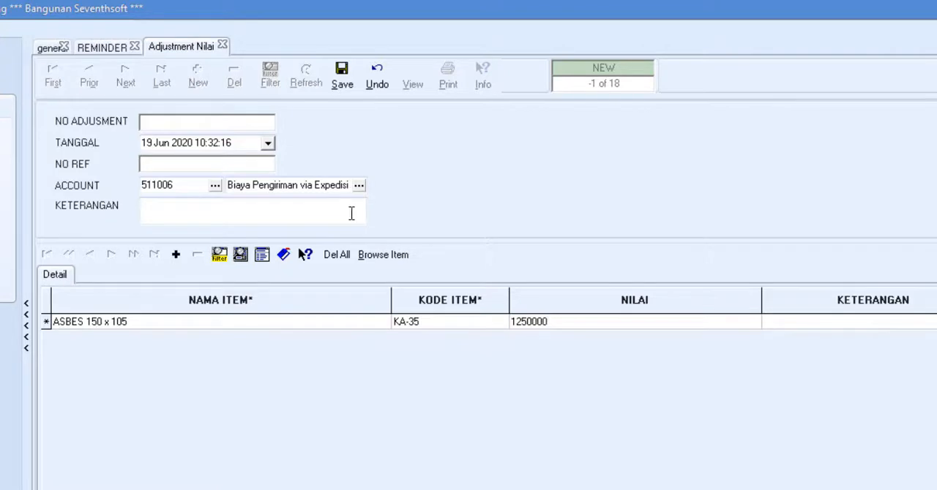
{"action": "left_click", "coordinate": [352, 213]}
{"action": "left_click", "coordinate": [359, 186]}
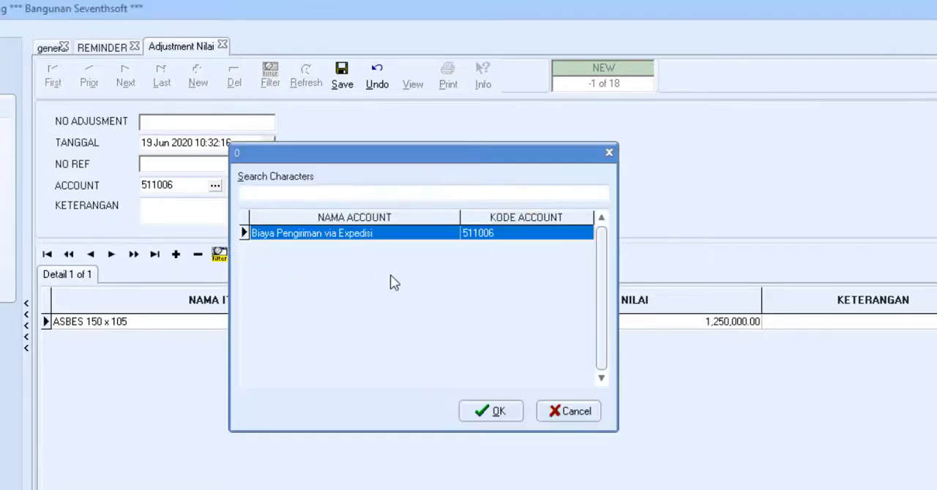
{"action": "left_click", "coordinate": [492, 411]}
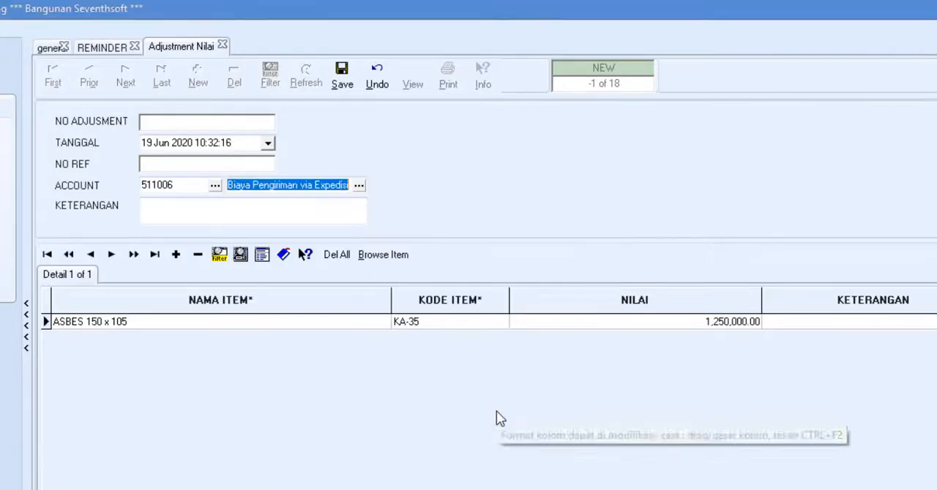
{"action": "left_click", "coordinate": [342, 78]}
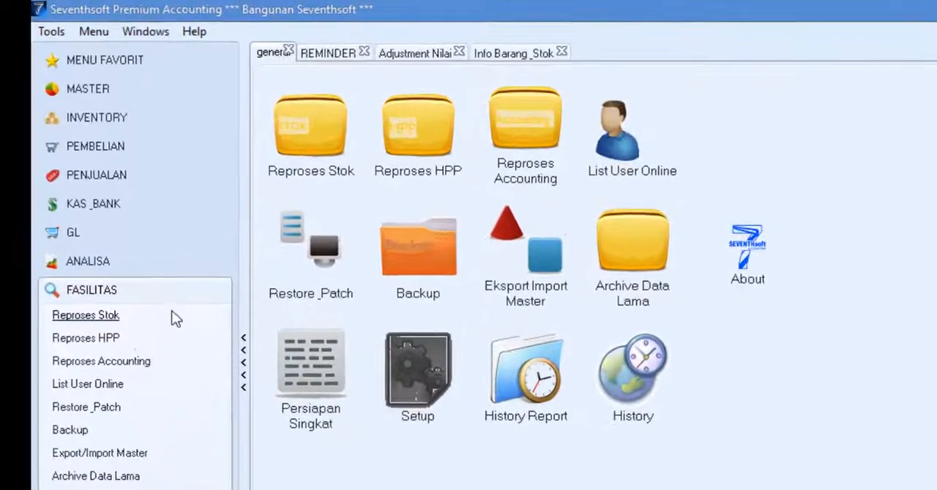
In the application's transaction setup, set STOK BOLEH MINUS to TIDAK.
{"action": "double_click", "coordinate": [419, 380]}
{"action": "left_click", "coordinate": [335, 150]}
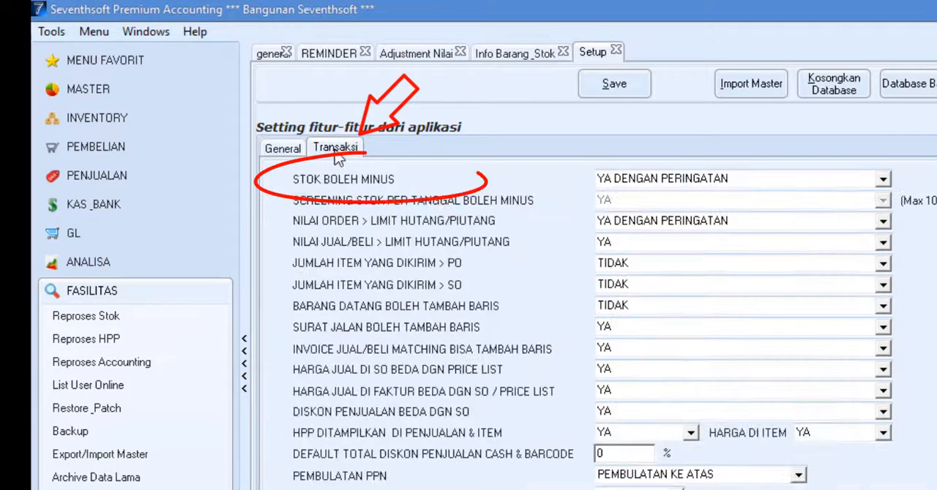
{"action": "left_click", "coordinate": [628, 178]}
{"action": "left_click", "coordinate": [742, 235]}
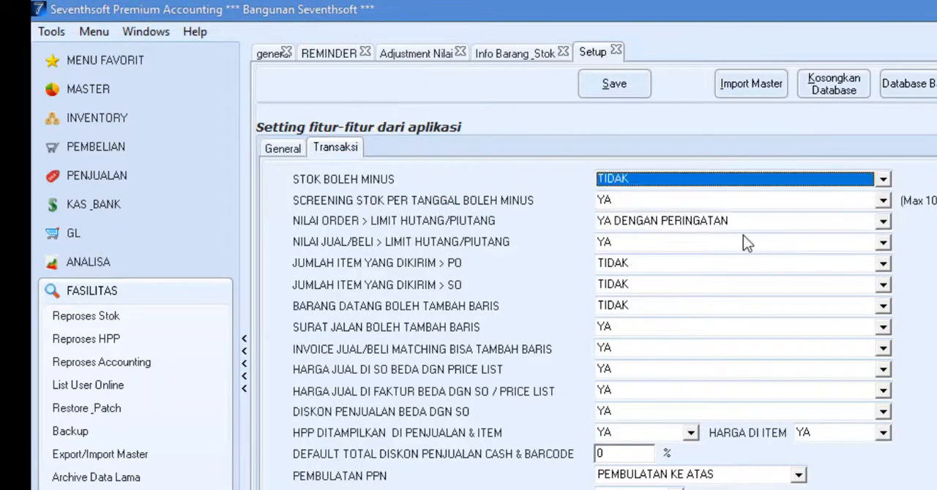